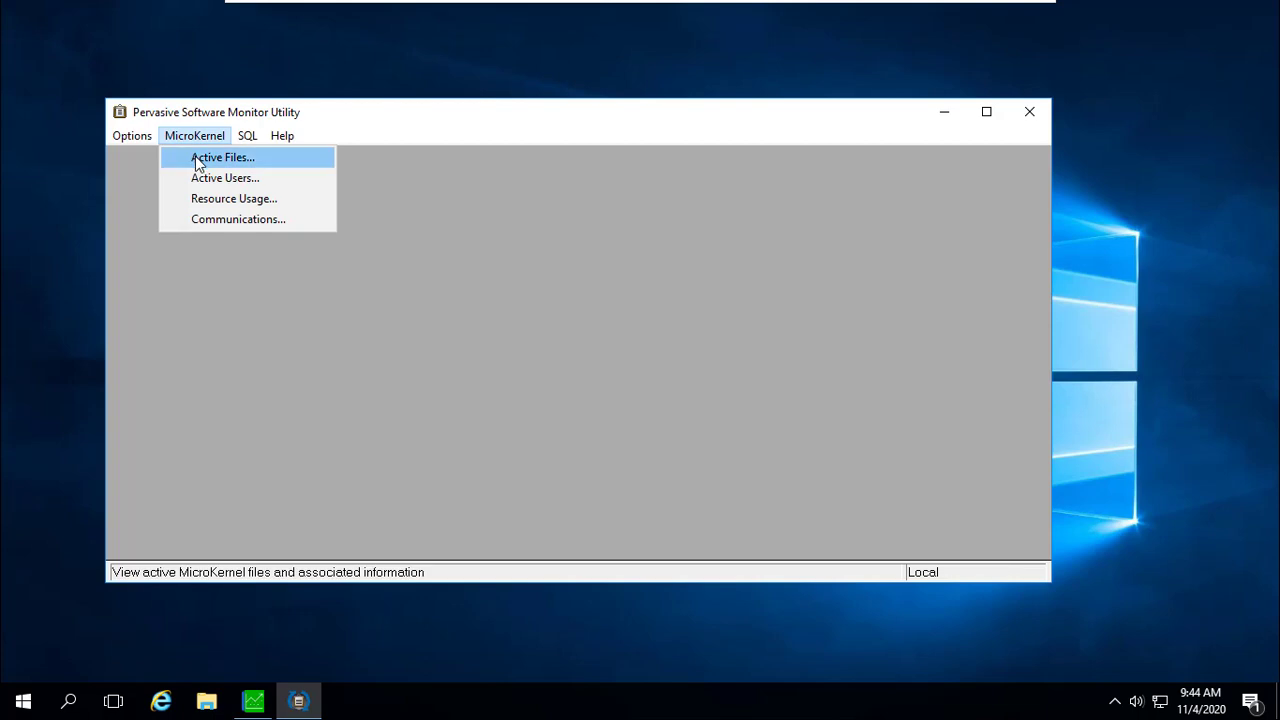
Step: View the active MicroKernel users in the Pervasive monitor and open PSQL Monitor for the server SAGJHBBBZMLQ2
left_click(205, 178)
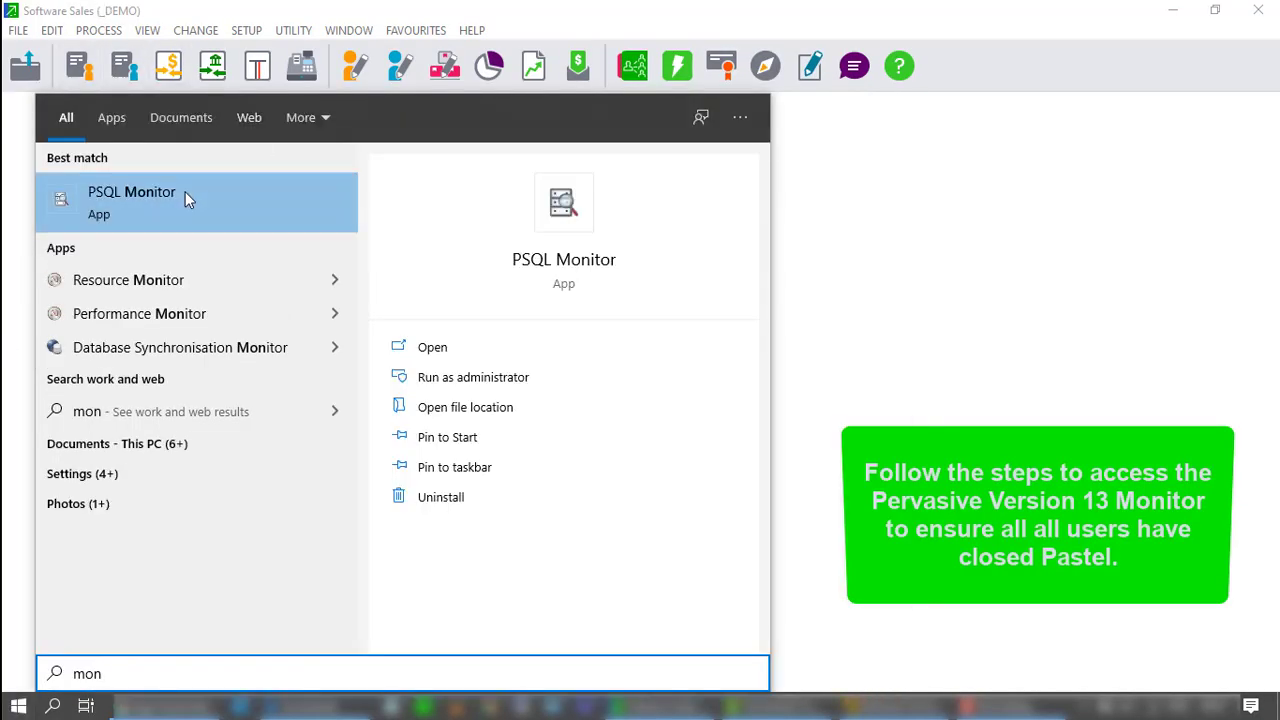
left_click(184, 201)
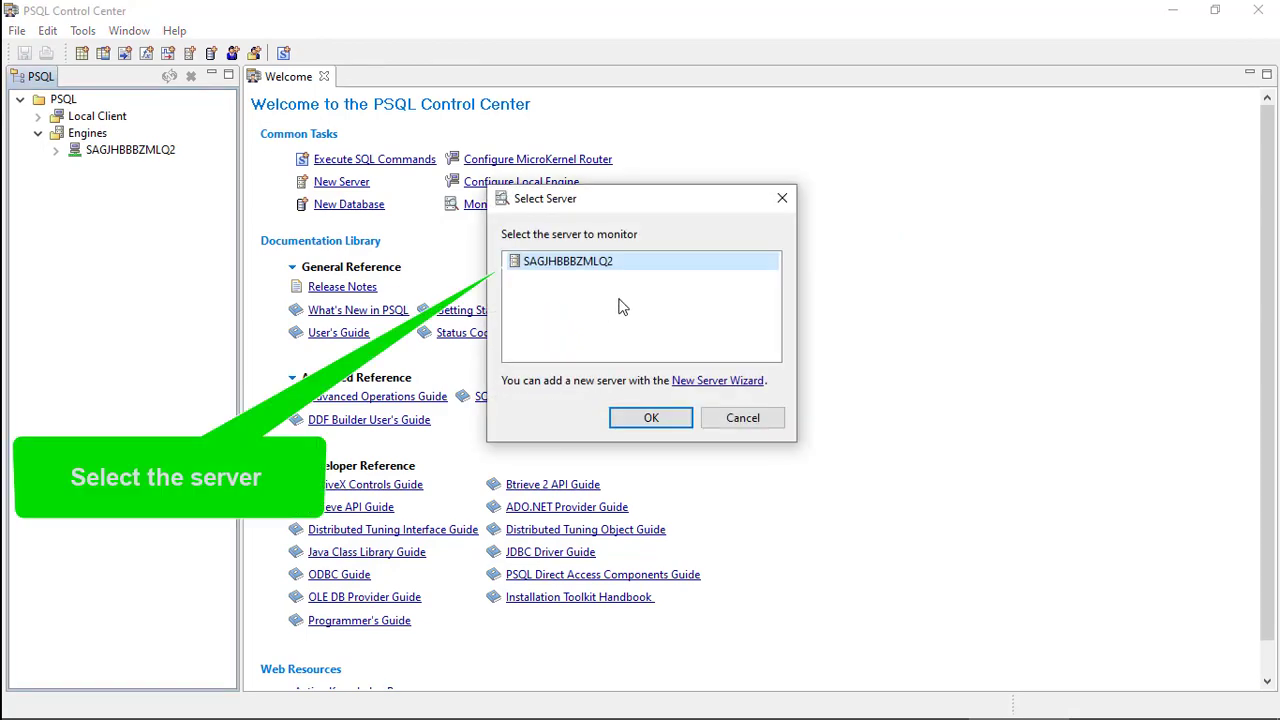
left_click(650, 418)
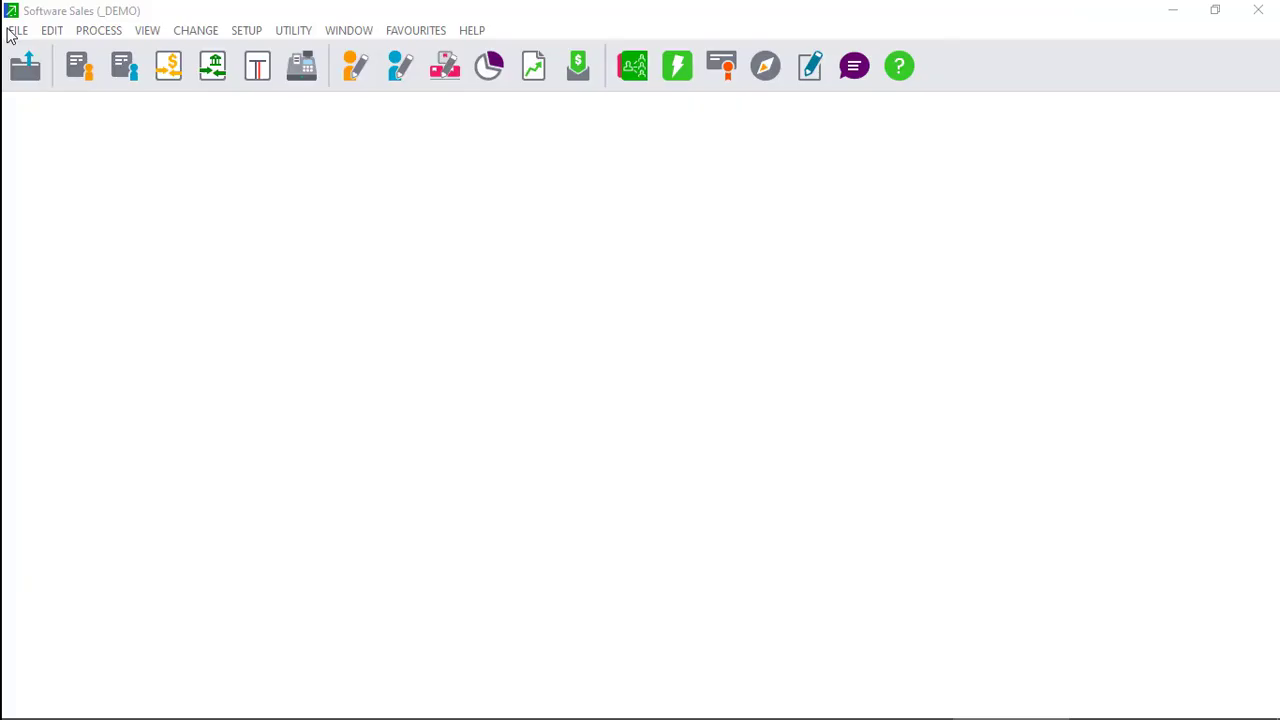
Step: Start a backup of the Software Sales company and choose the PastelBackups folder on drive C: as its destination
left_click(16, 31)
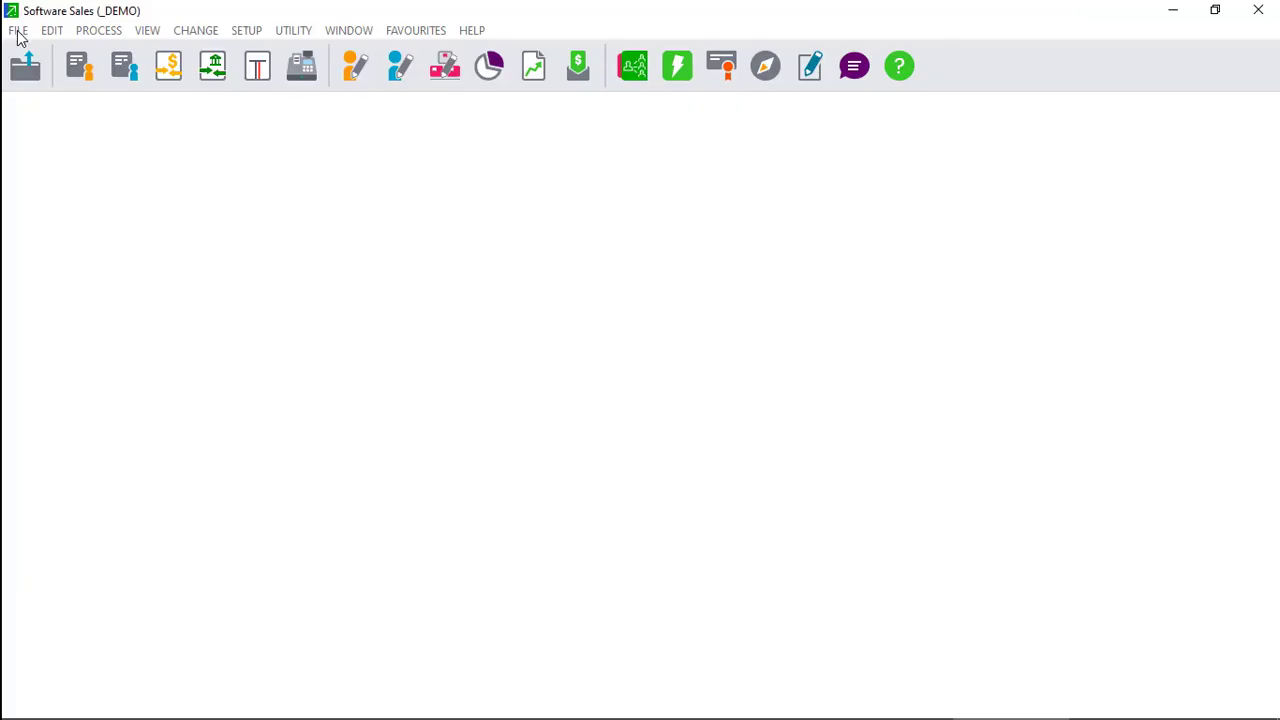
left_click(63, 190)
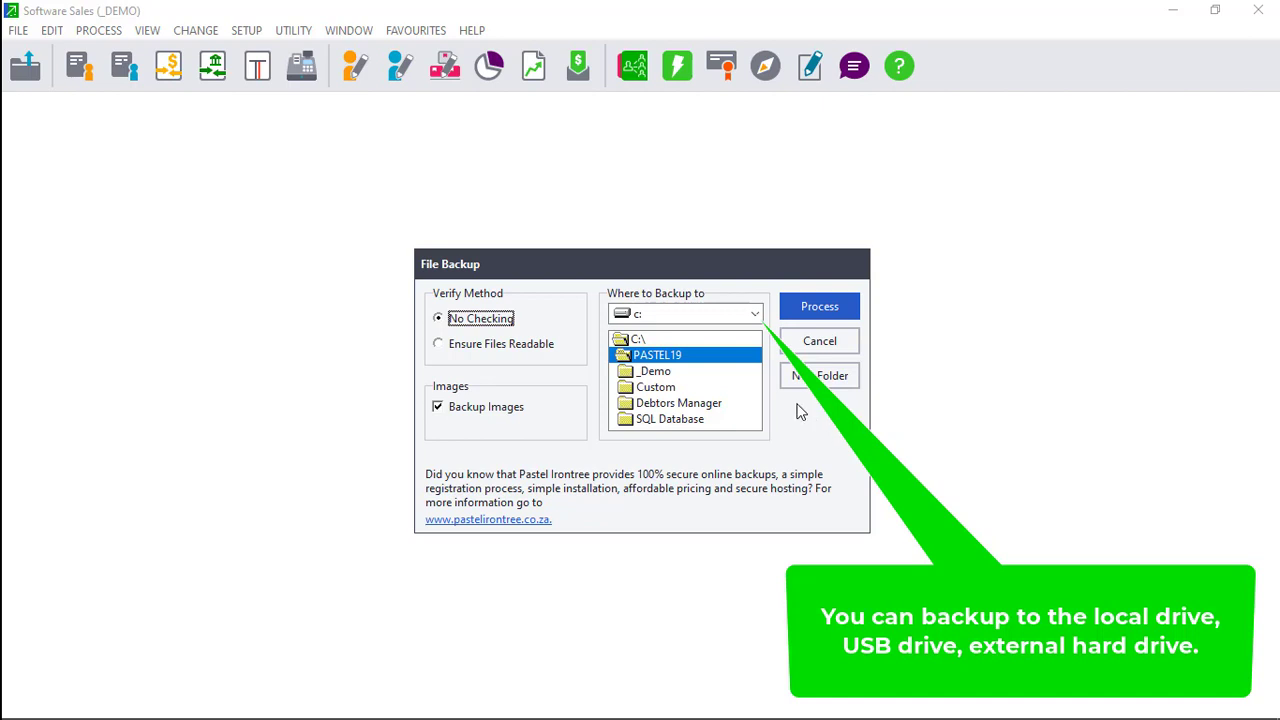
left_click(676, 315)
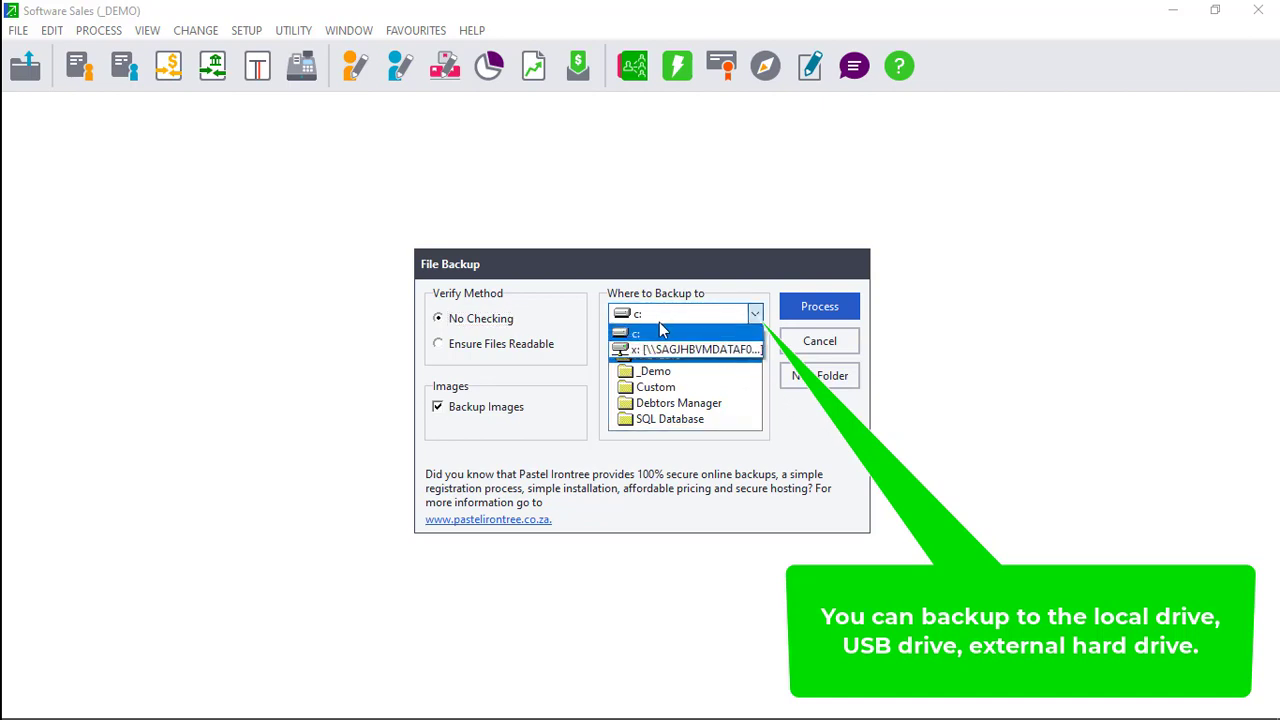
left_click(808, 434)
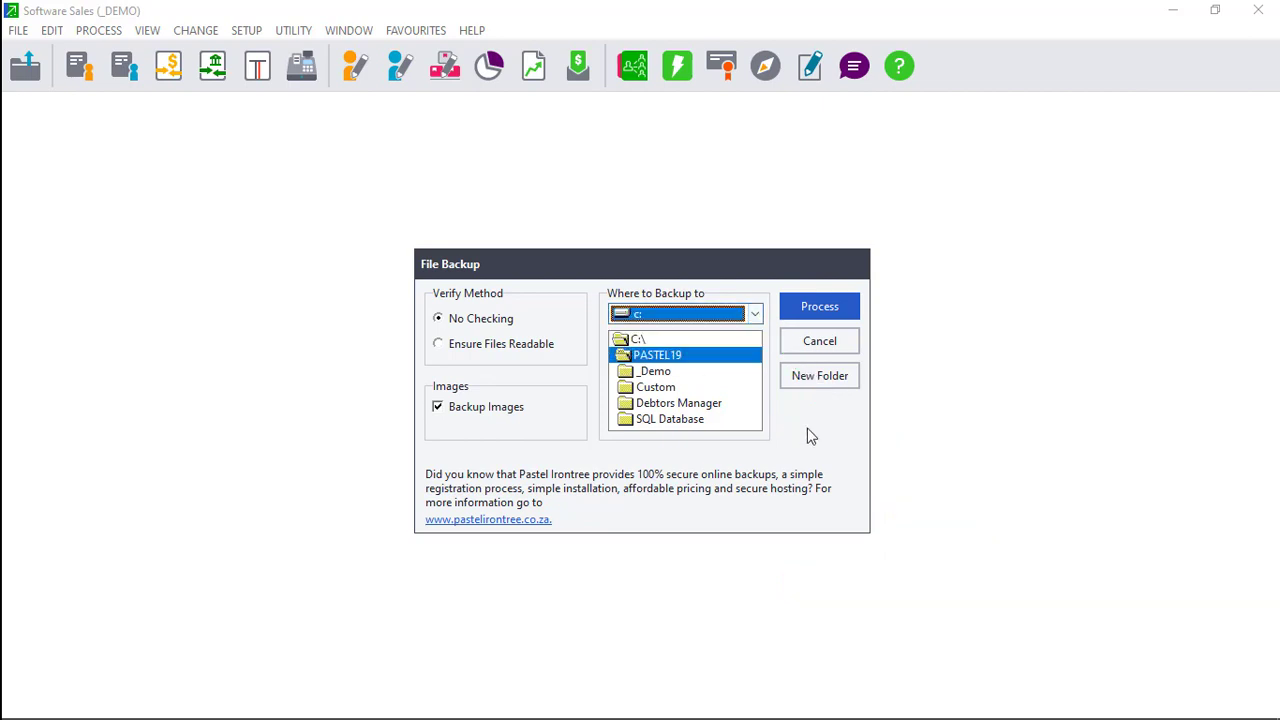
double_click(654, 337)
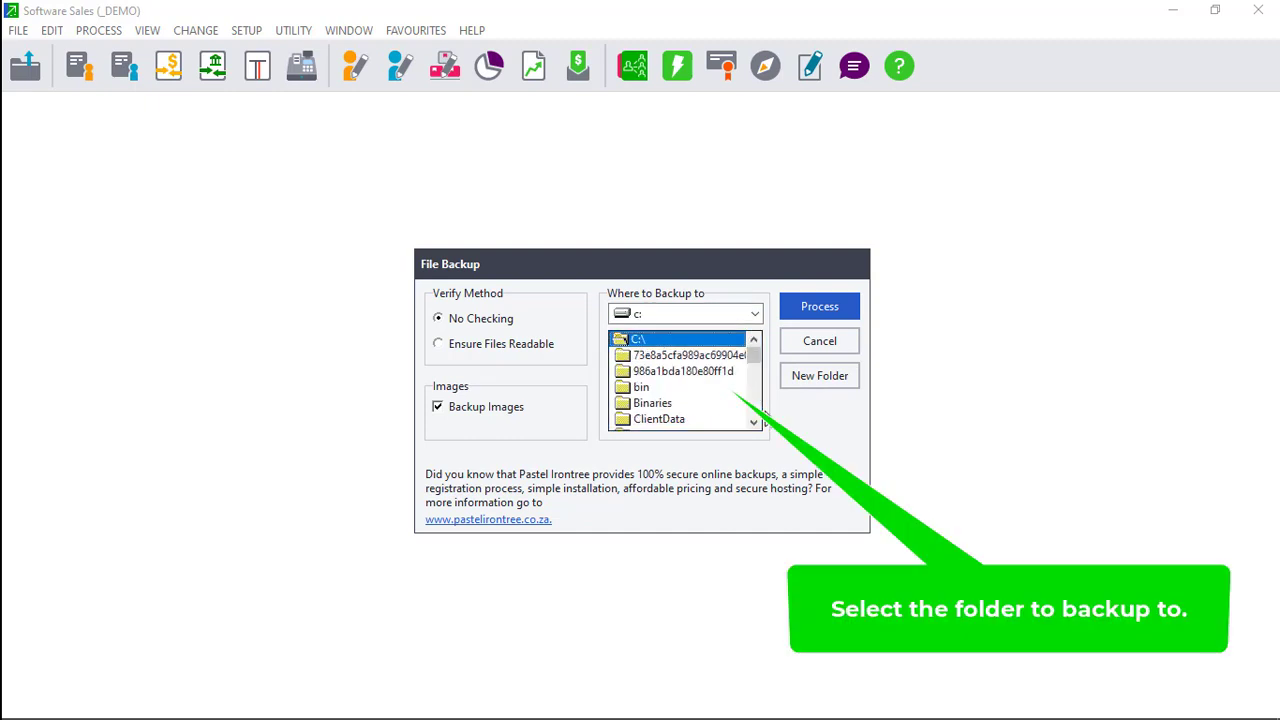
left_click_drag(758, 364, 758, 400)
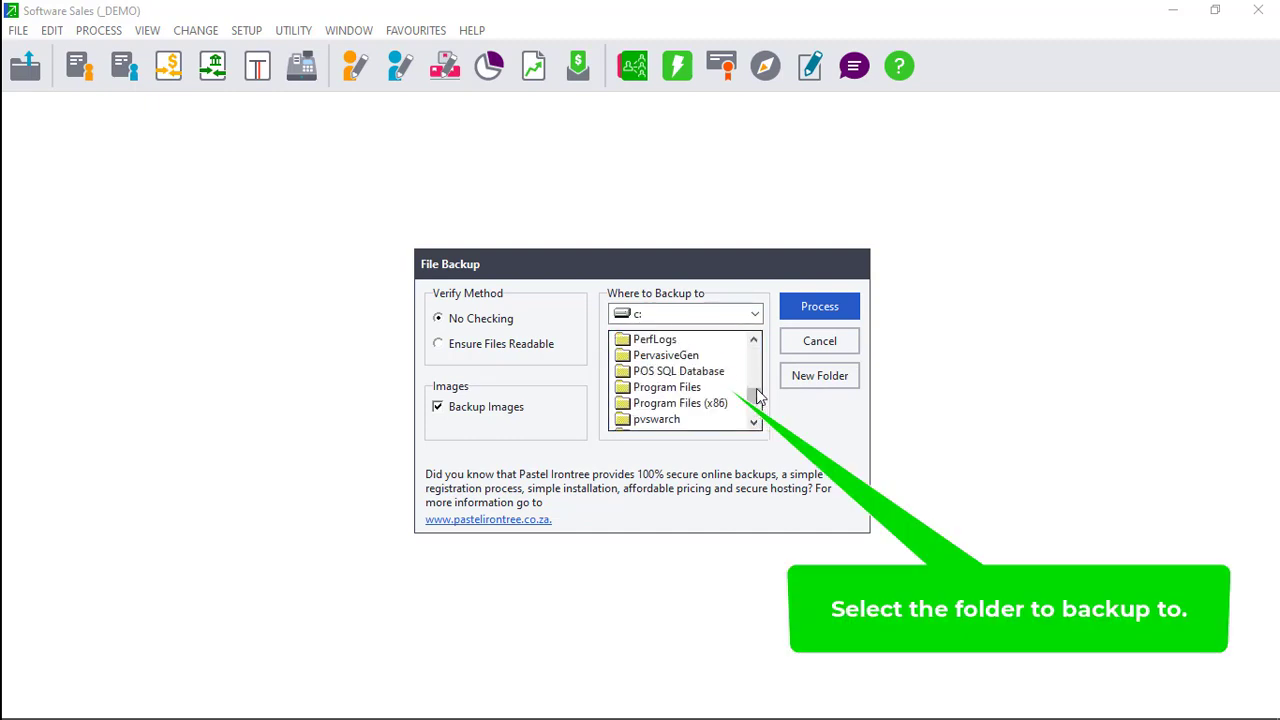
left_click(754, 339)
left_click(754, 339)
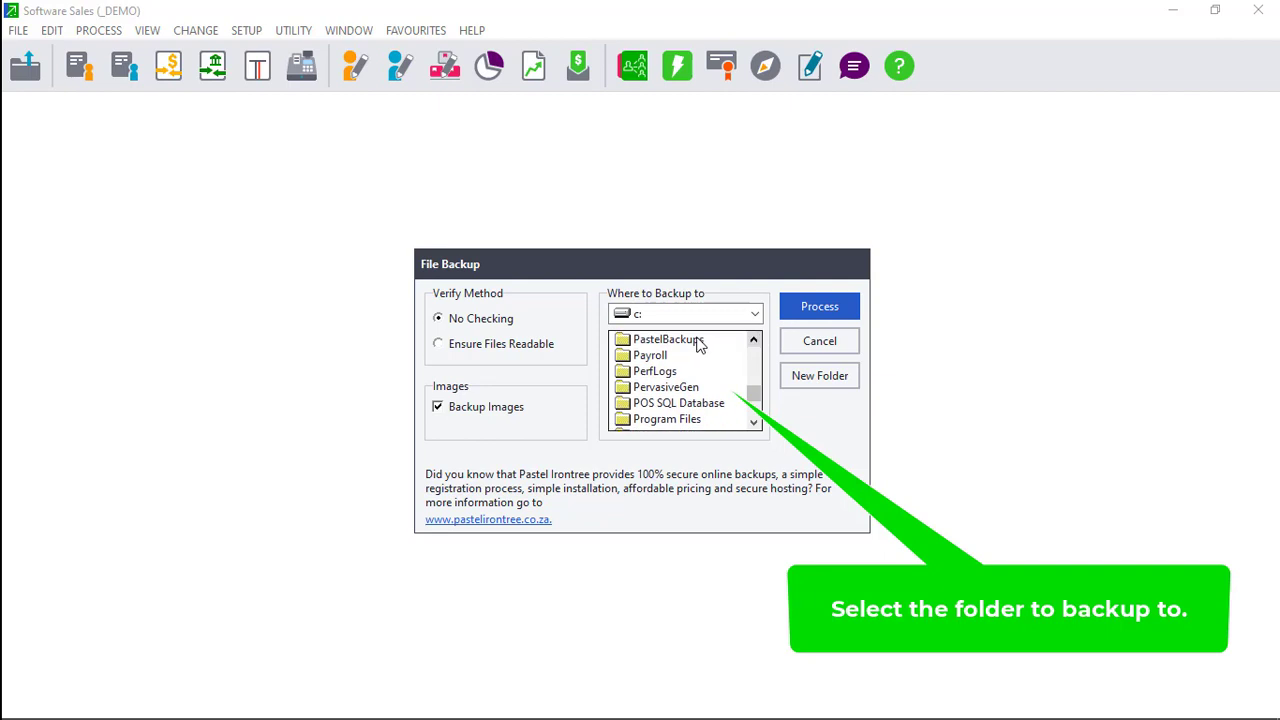
double_click(698, 340)
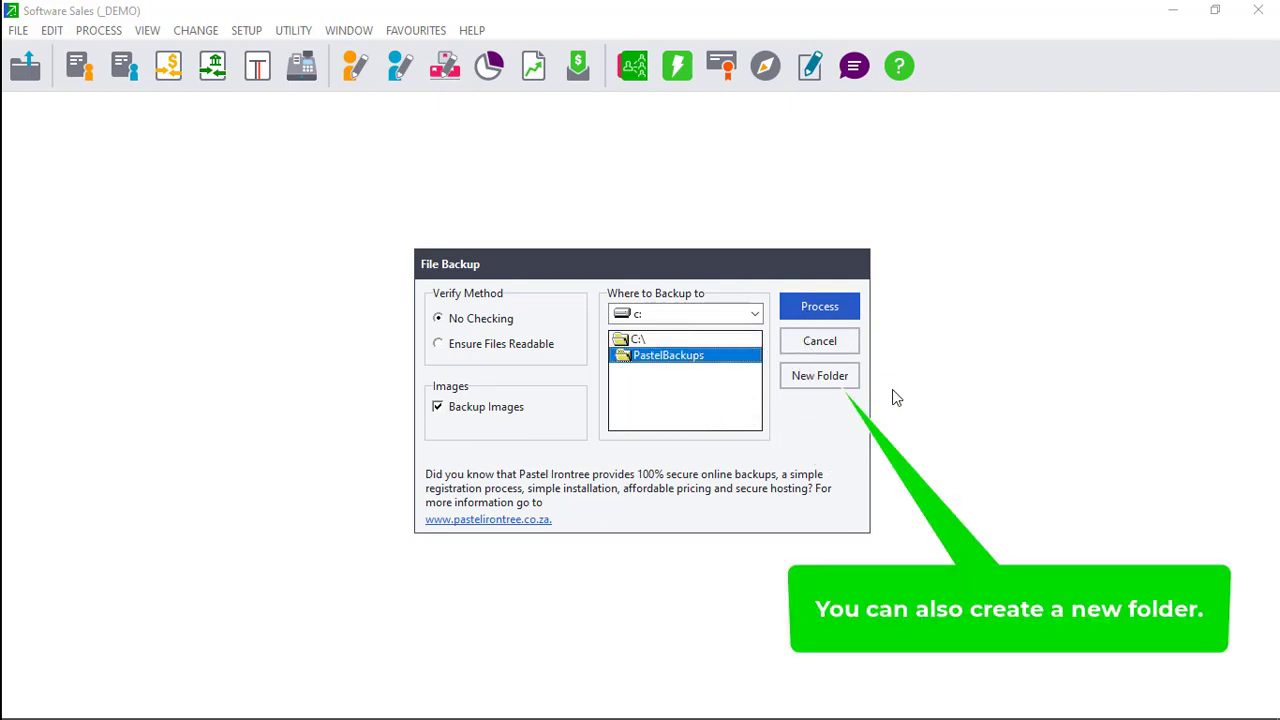
Step: Process the backup to the local drive, run the backup test and close the File Backup window
left_click(822, 306)
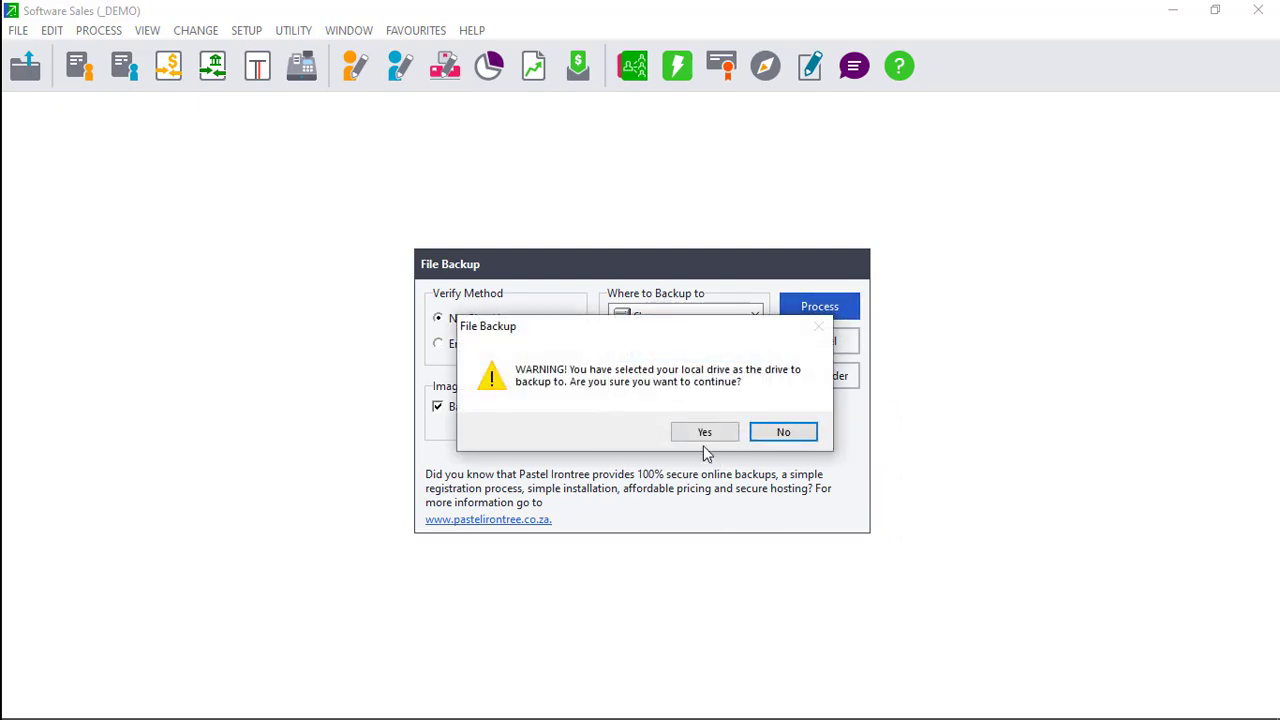
left_click(704, 432)
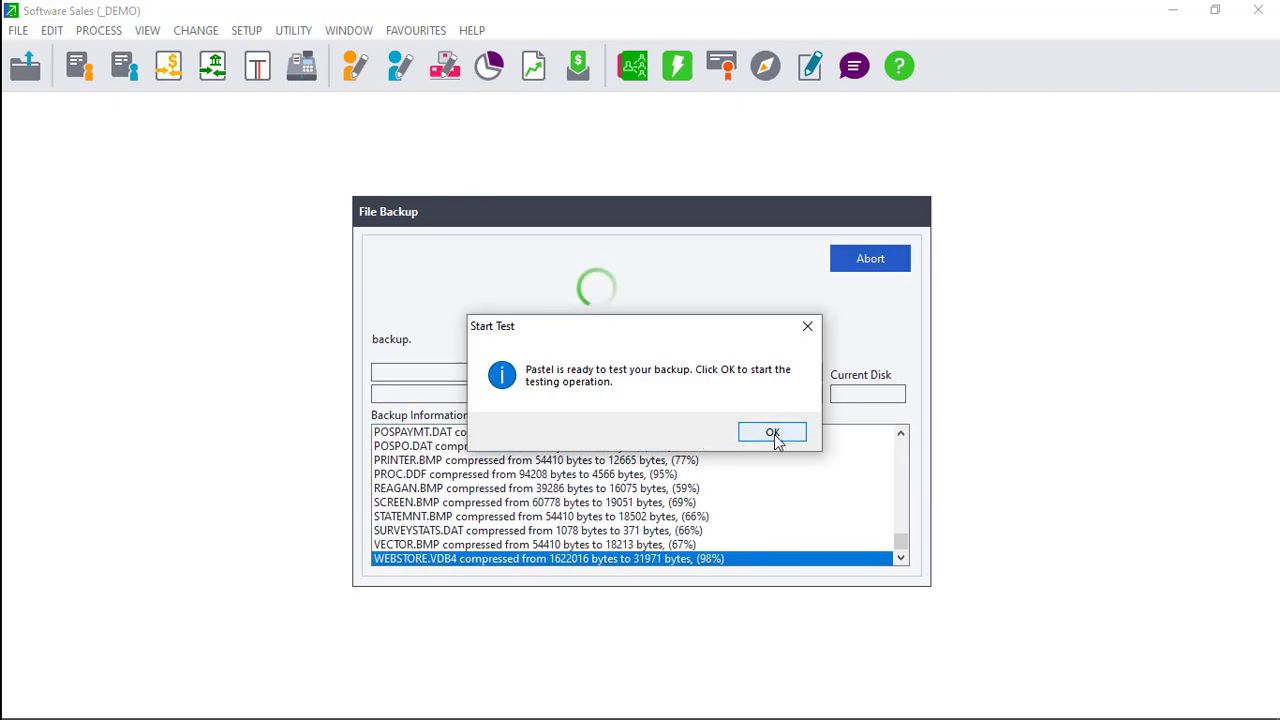
left_click(773, 433)
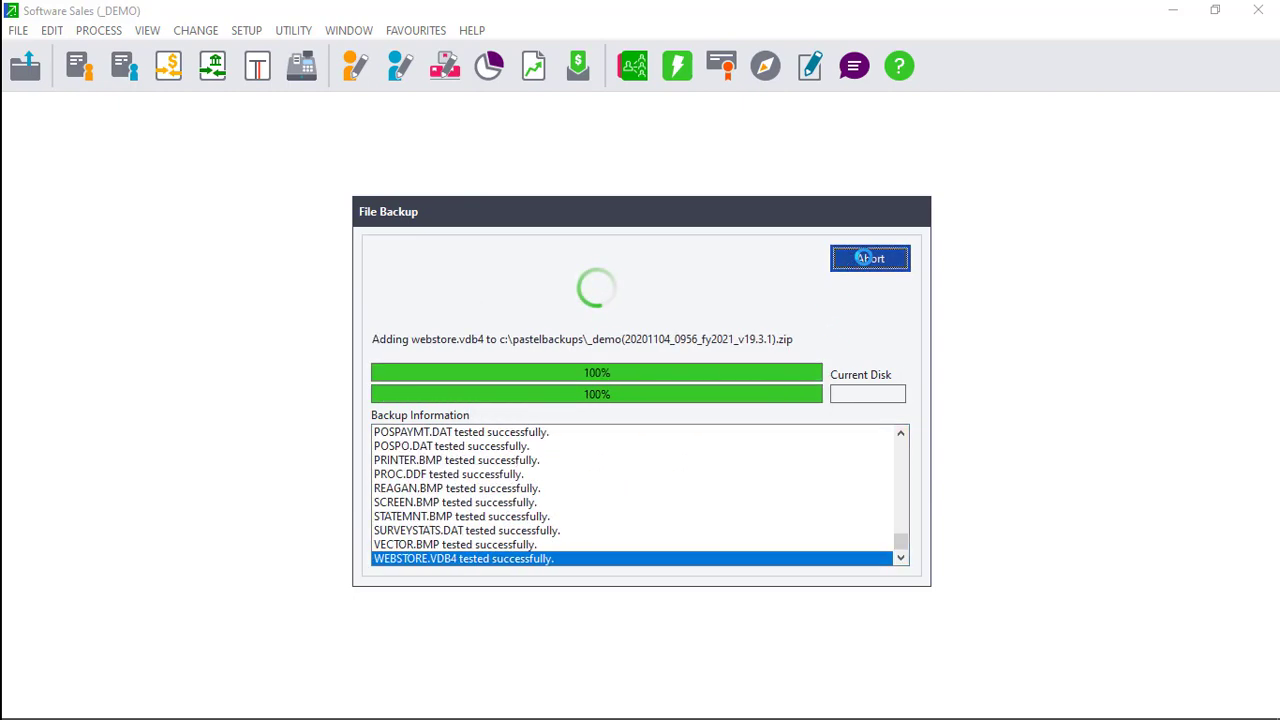
left_click(866, 258)
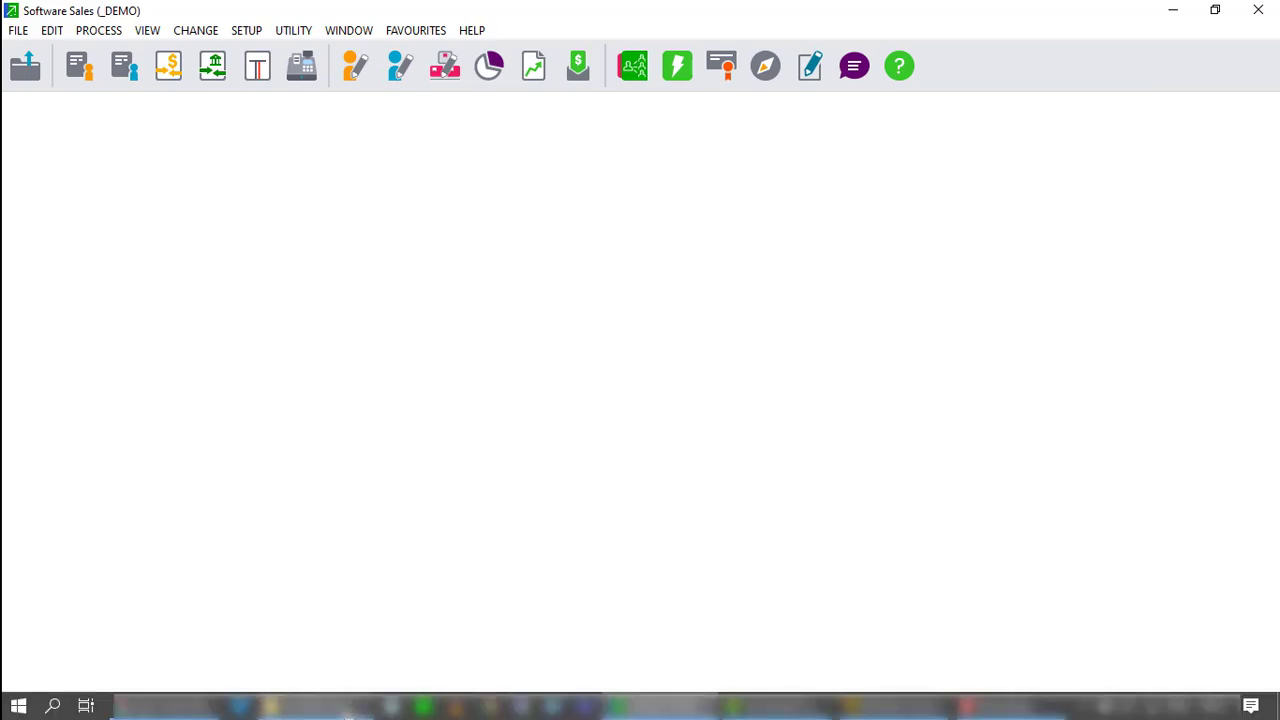
Step: Search Windows for "moni" and launch the Pervasive Monitor desktop app to check that all users have closed Pastel
left_click(346, 706)
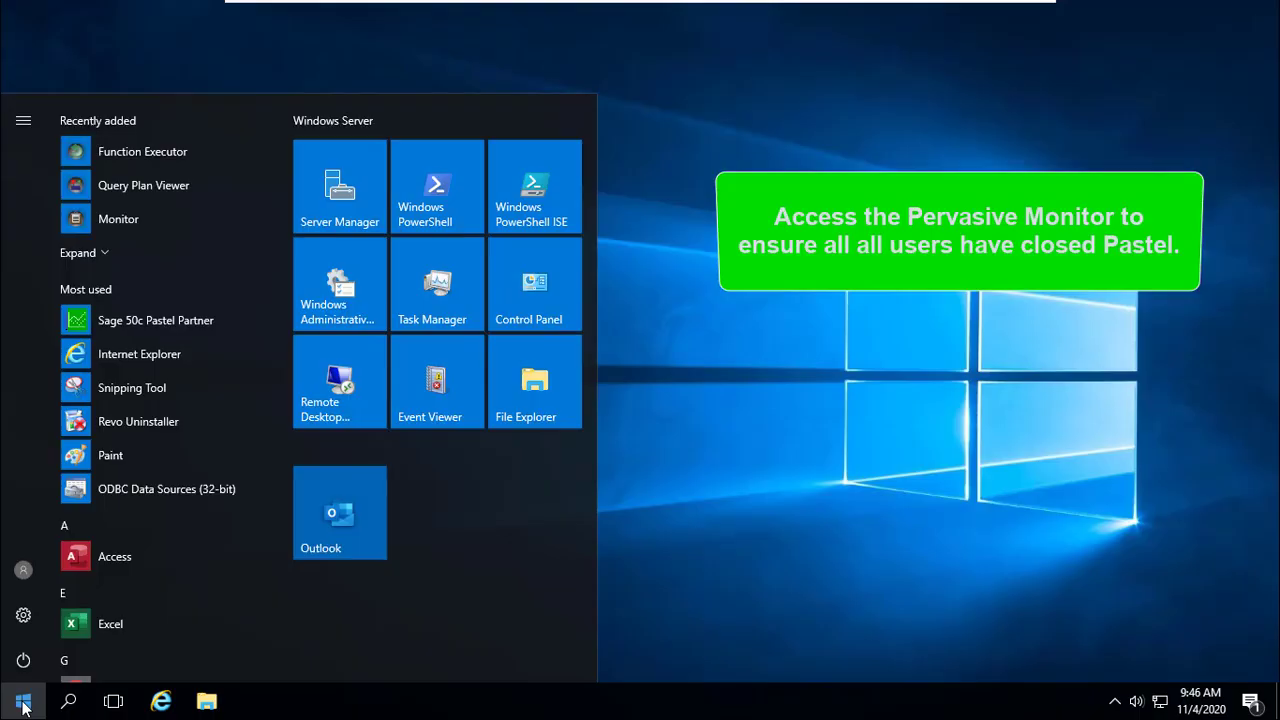
type("moni")
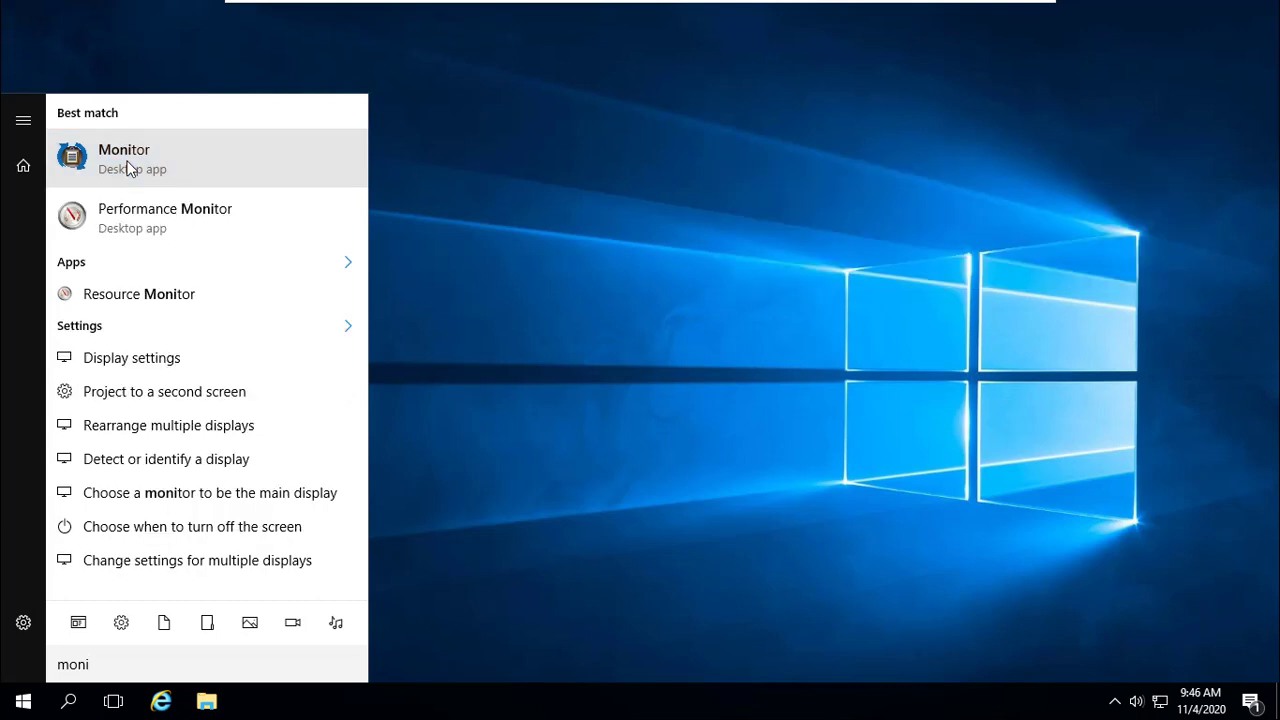
left_click(127, 168)
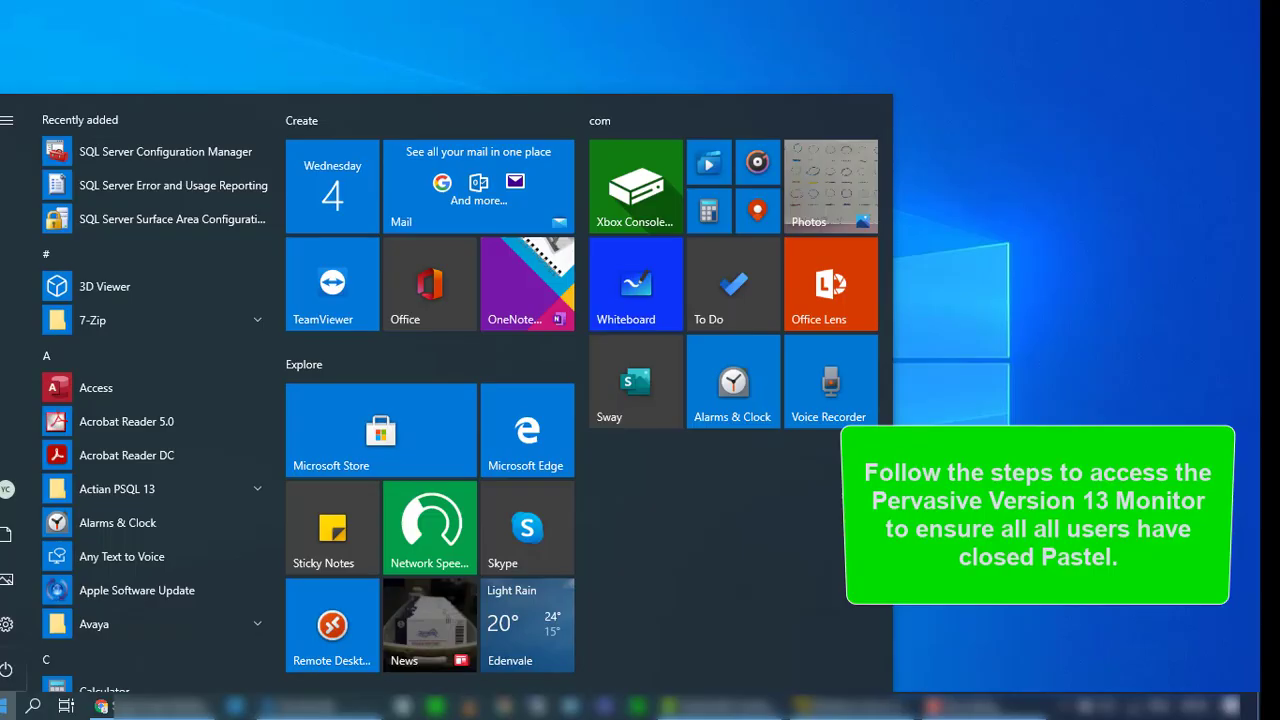
Step: Find PSQL Monitor with the search "moni", launch it and select SAGJHBBBZMLQ2 as the server to monitor
type("moni")
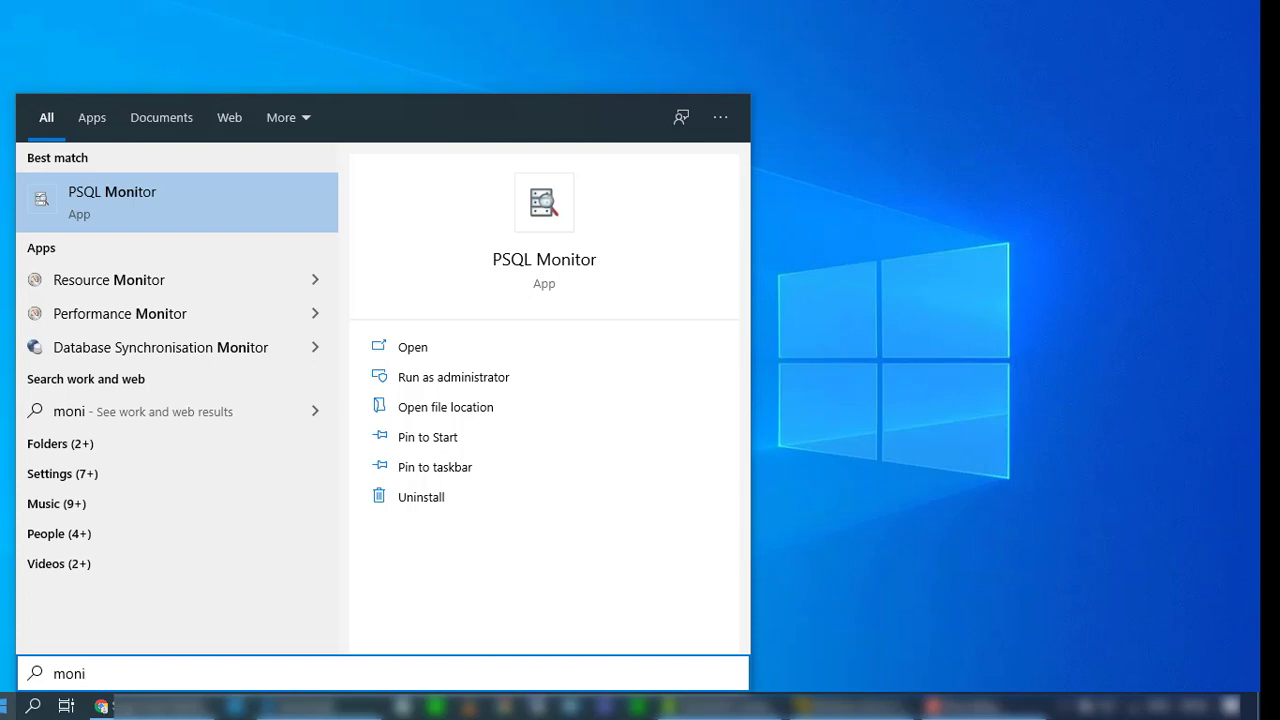
key("Return")
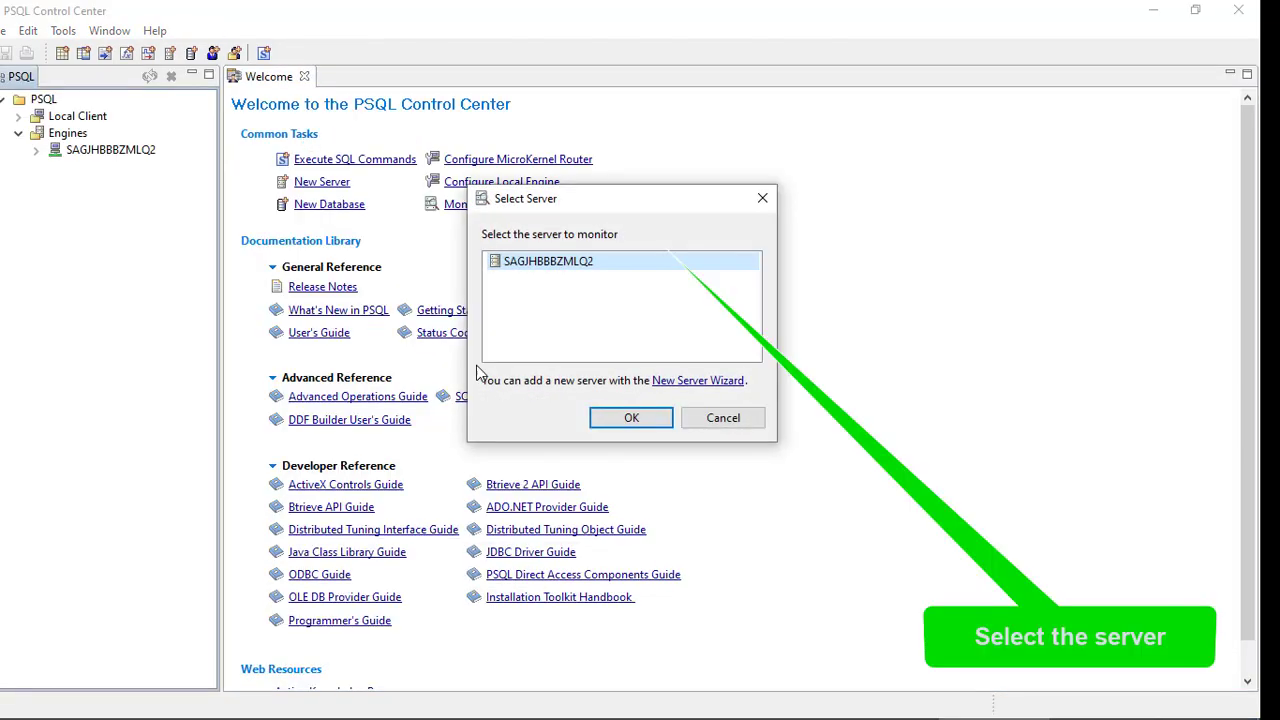
left_click(626, 415)
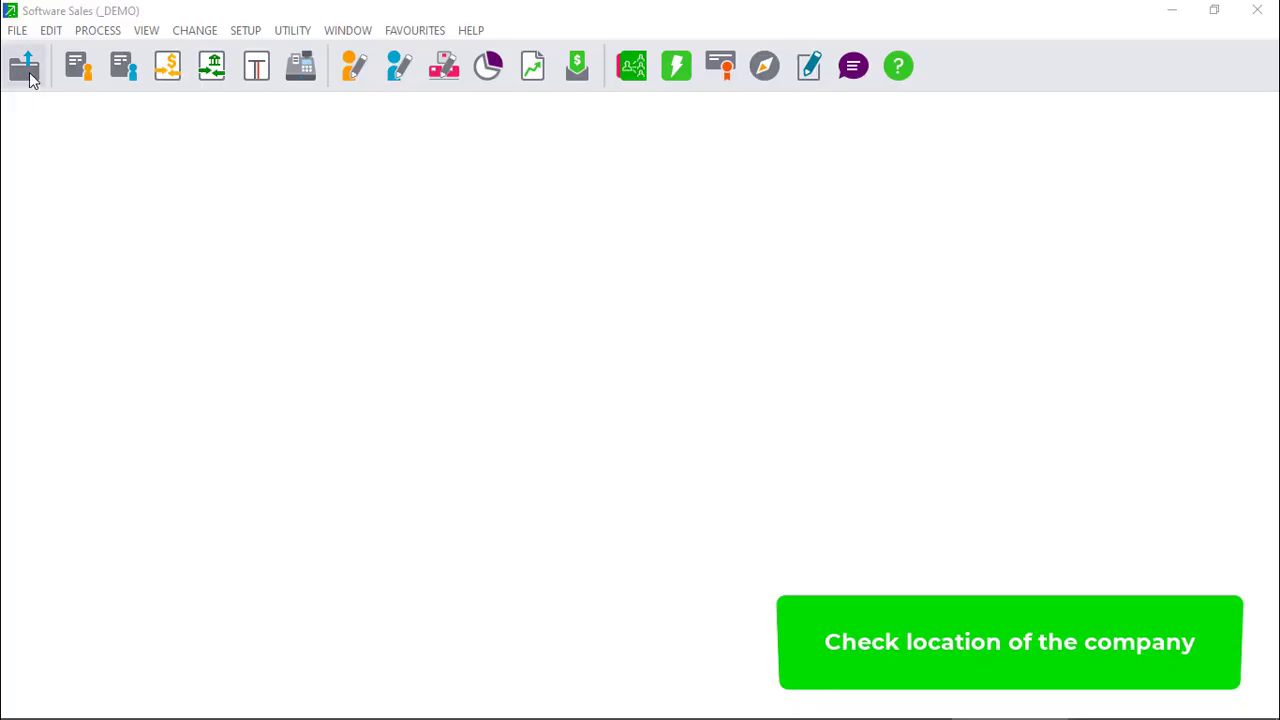
Step: Check the Software Sales company's folder path in the company list and exit Pastel without making another backup
left_click(25, 70)
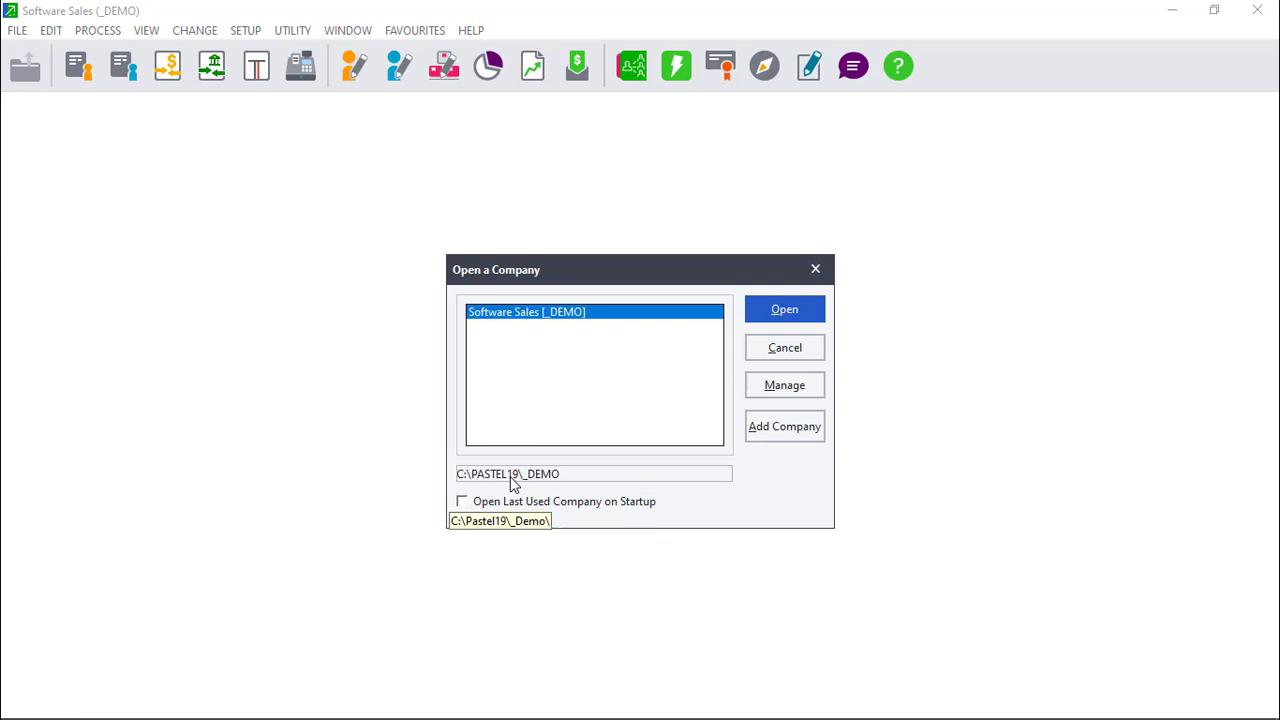
left_click(777, 347)
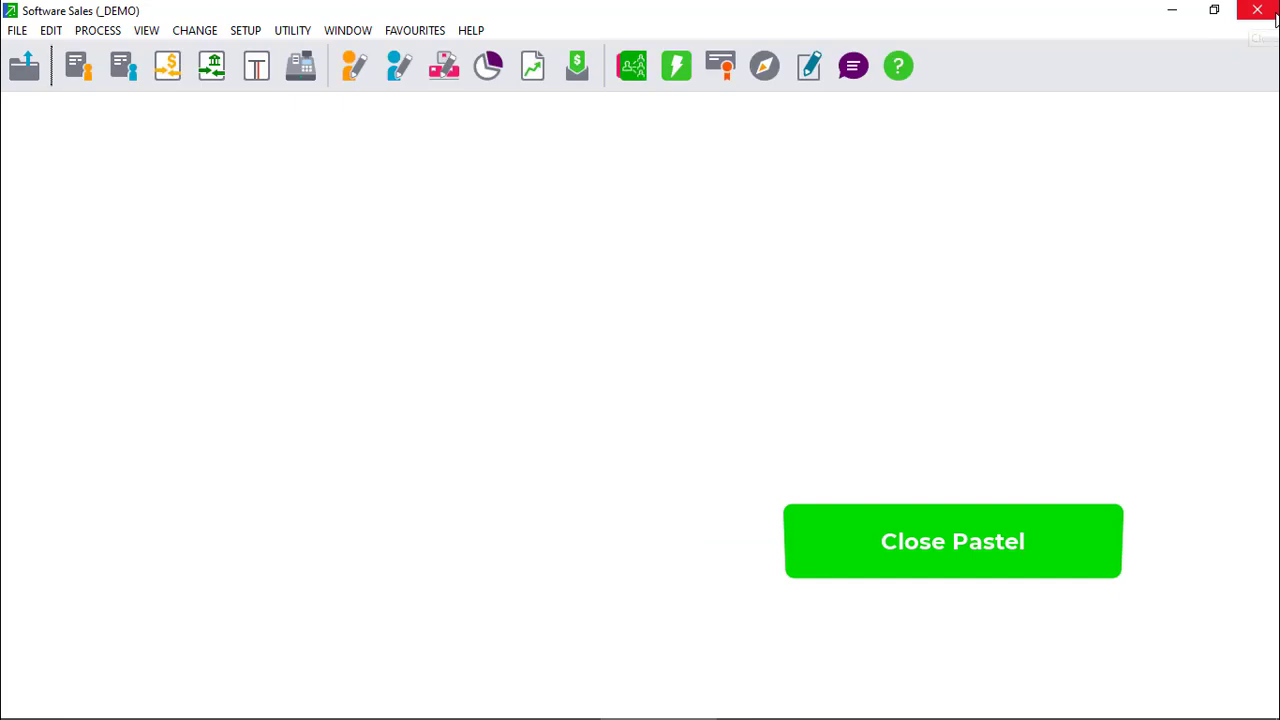
left_click(1274, 16)
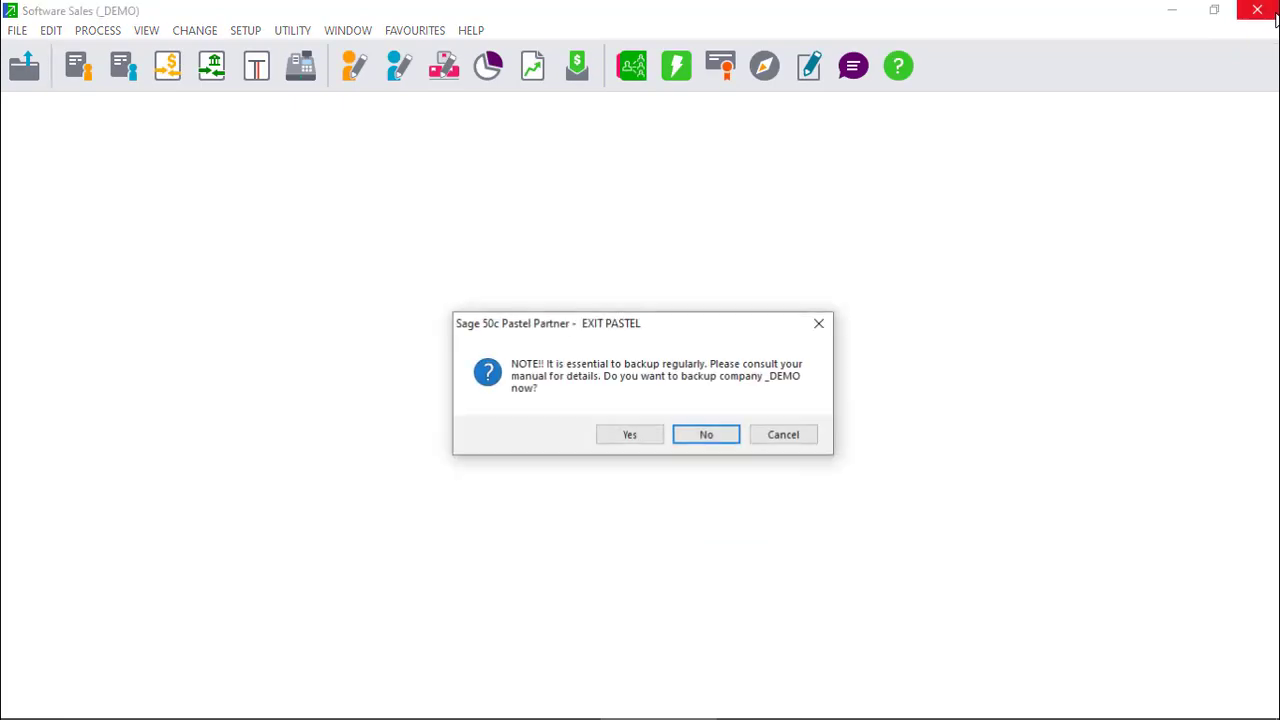
left_click(708, 440)
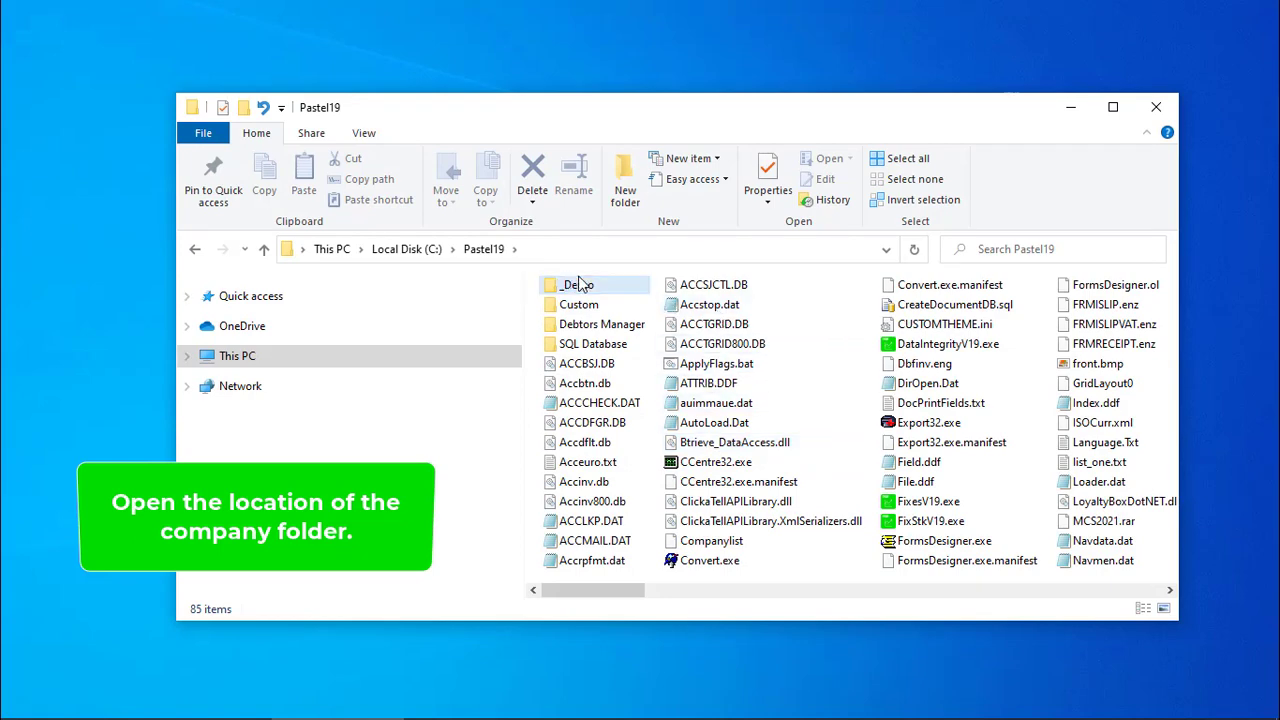
Step: In File Explorer, compress the _Demo company folder in C:\Pastel19 into a zip file, keep its default name and select it
right_click(583, 288)
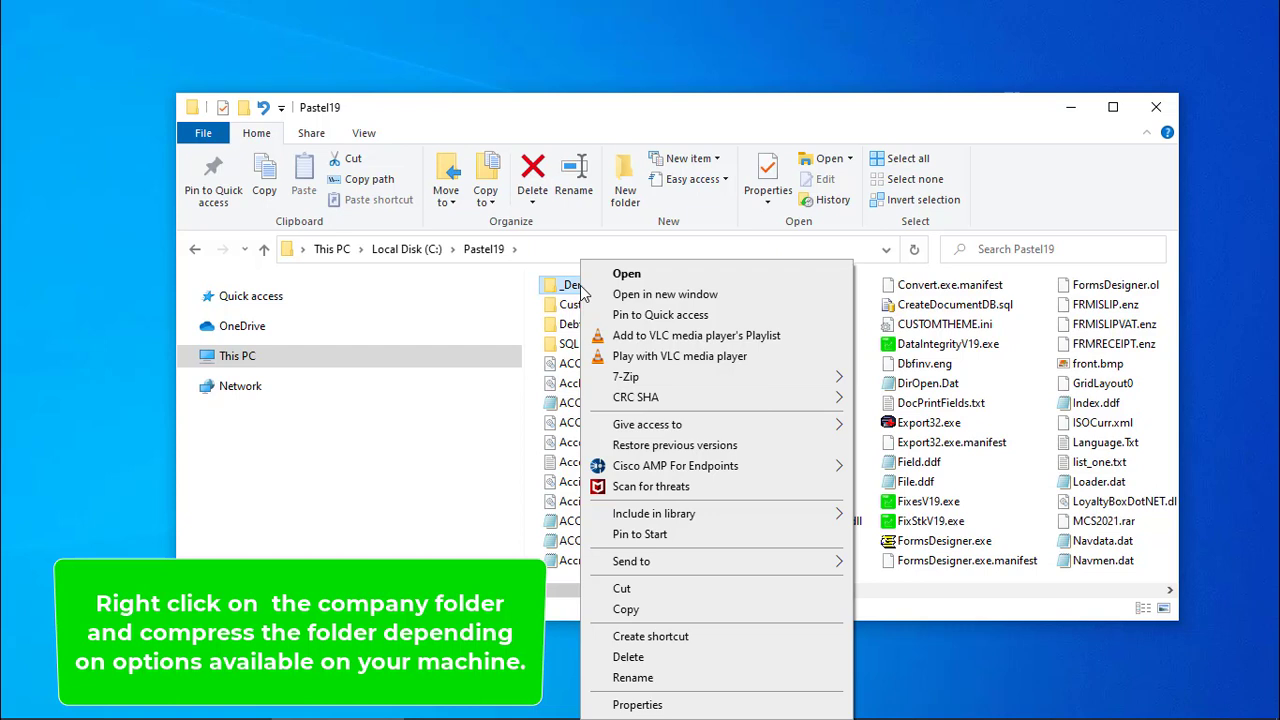
mouse_move(622, 378)
mouse_move(700, 570)
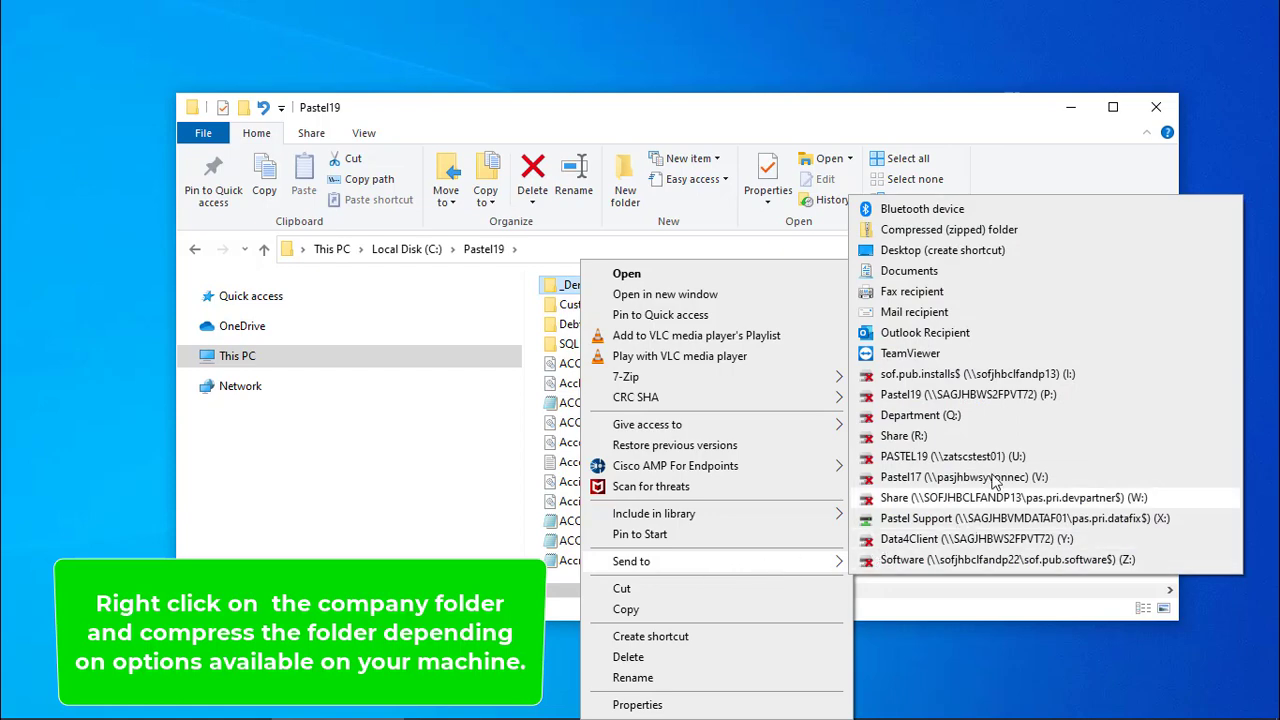
left_click(993, 232)
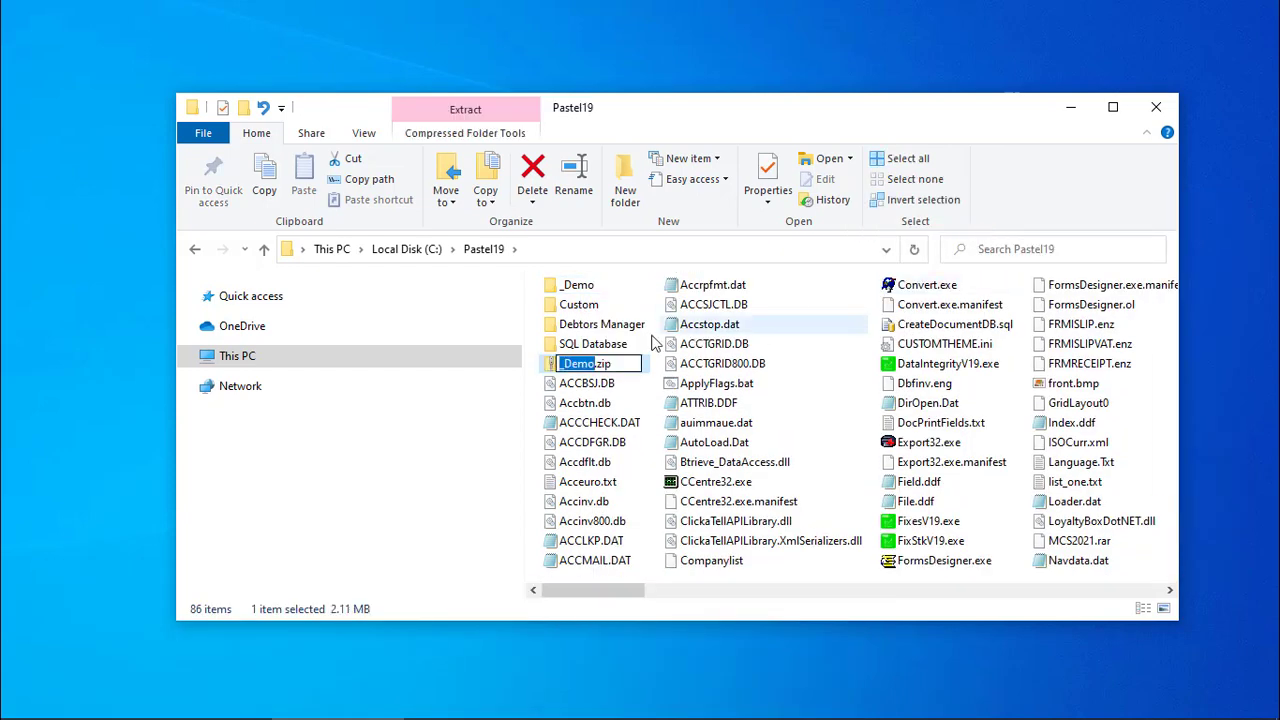
left_click(575, 393)
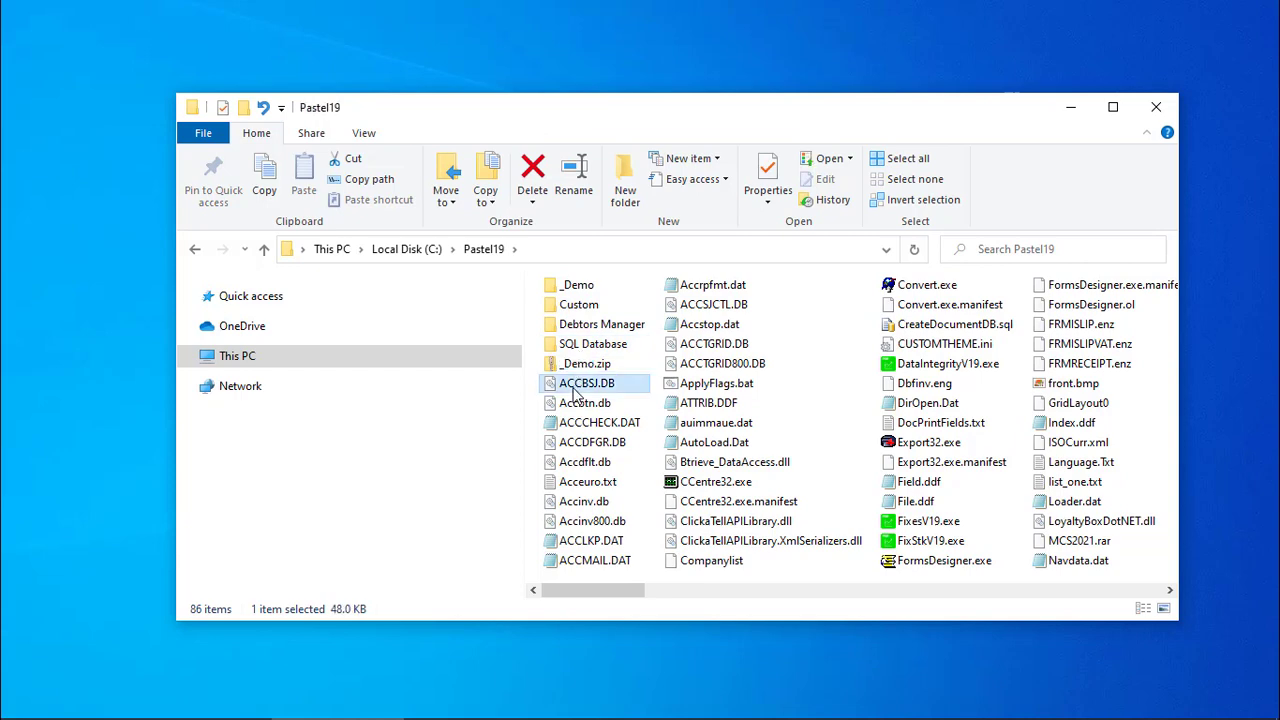
left_click(577, 371)
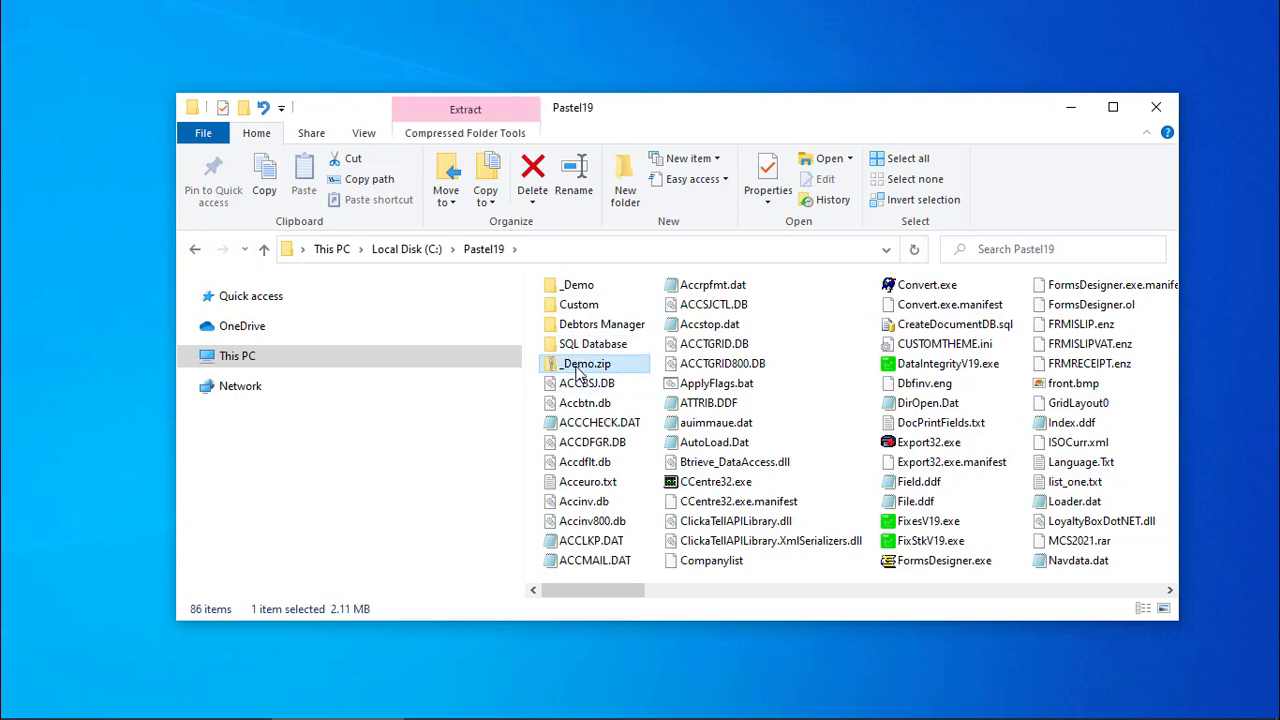